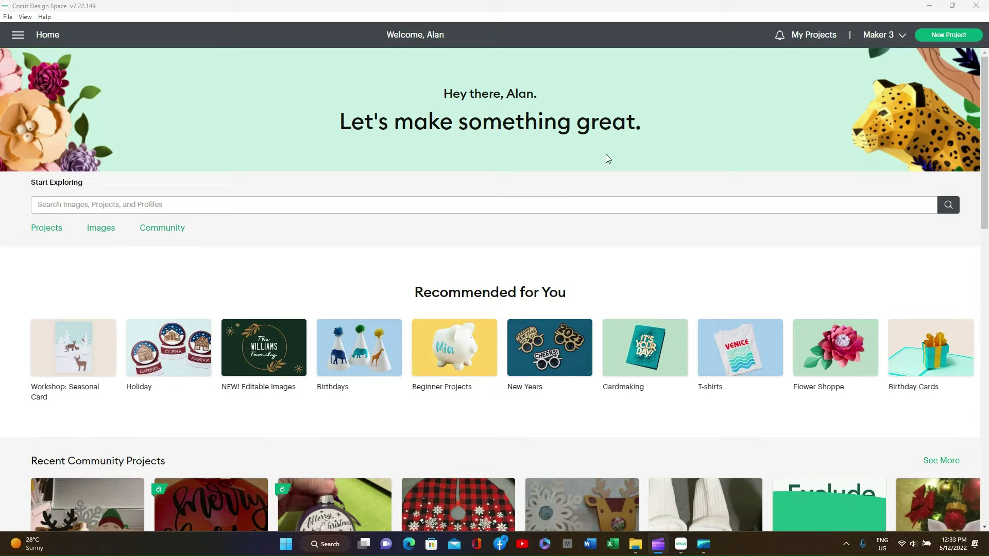
# Step: Open a blank Untitled project canvas from the Home screen
pyautogui.click(946, 37)
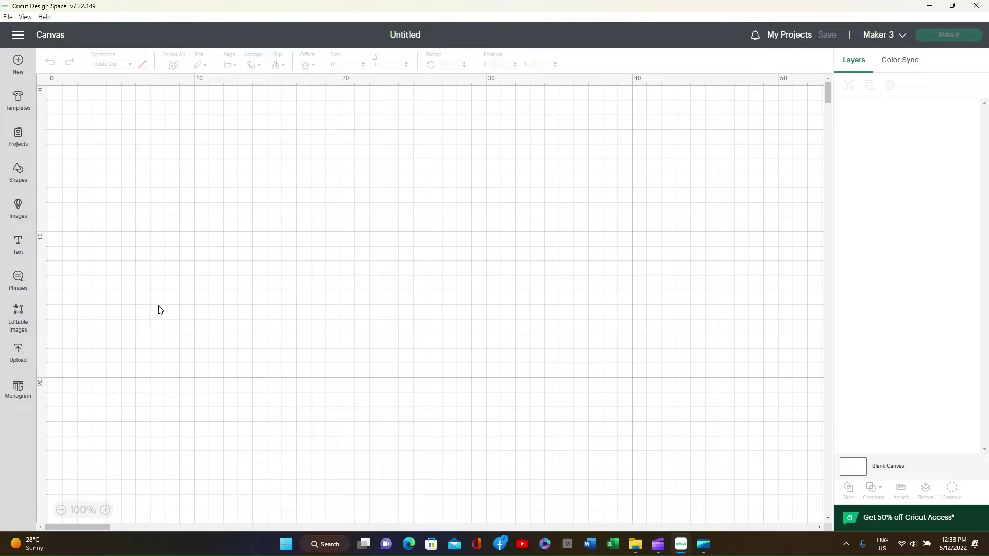
# Step: Load the Brick Paper PNG from the computer into a new image upload
pyautogui.click(19, 351)
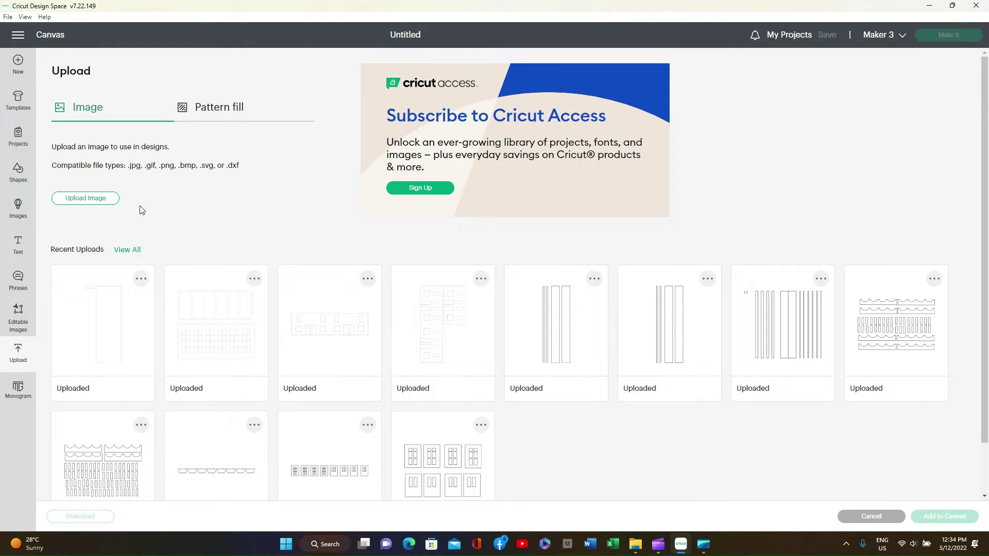
pyautogui.click(86, 202)
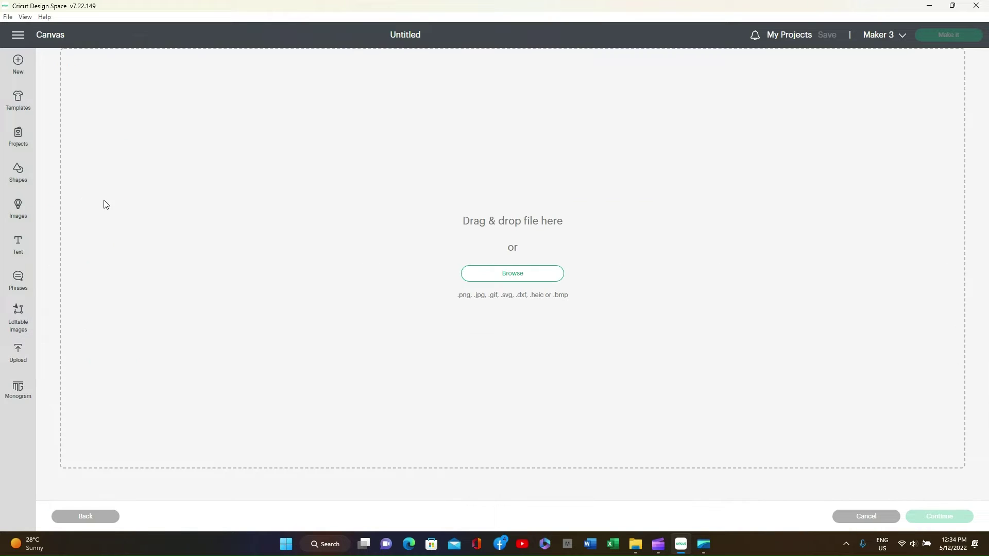
pyautogui.click(516, 278)
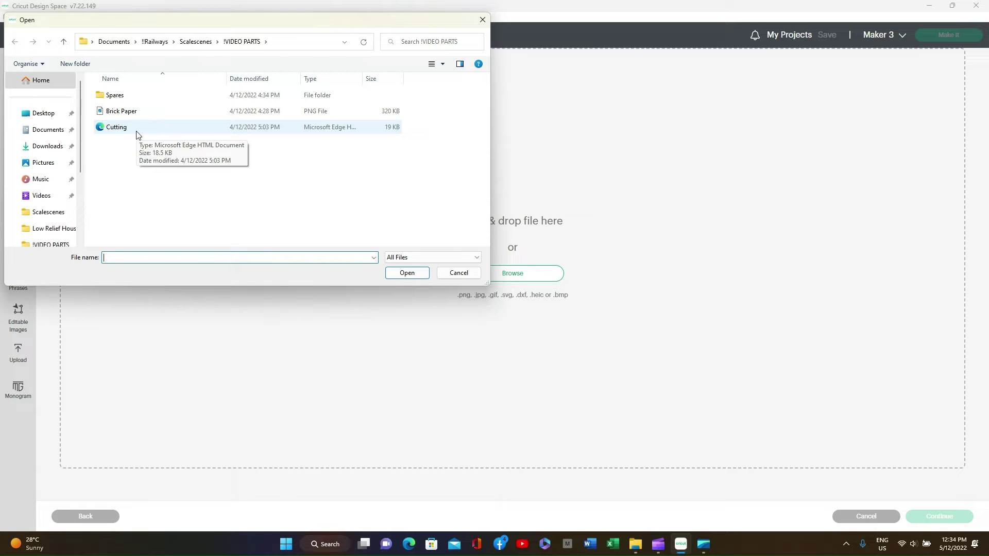
pyautogui.click(120, 112)
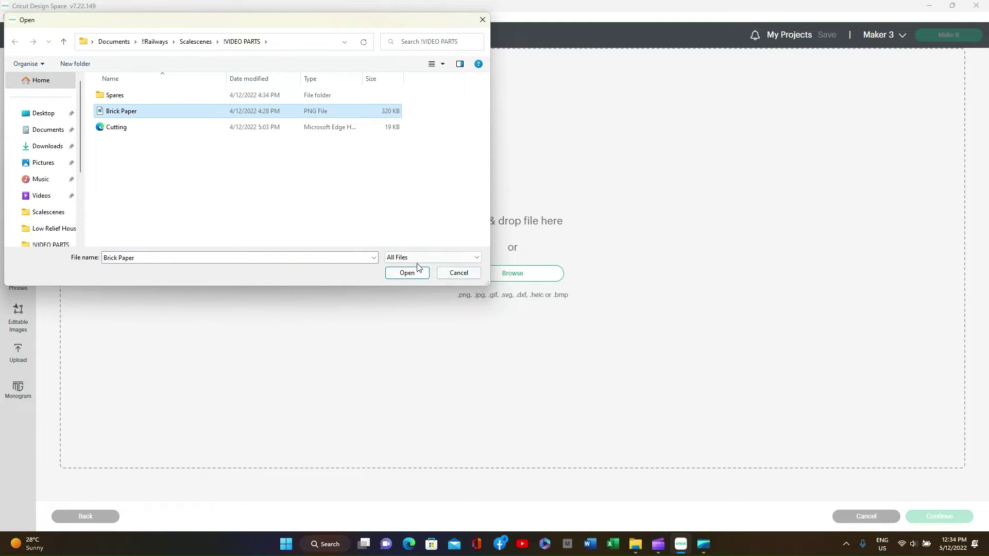
pyautogui.click(405, 276)
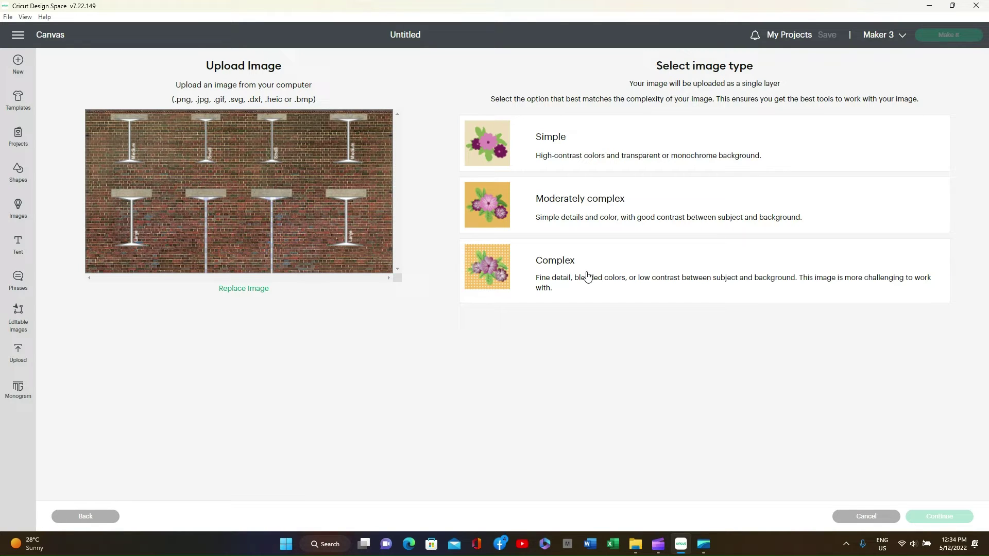
# Step: Upload Brick Paper as a Complex image saved as a Print Then Cut image
pyautogui.click(562, 263)
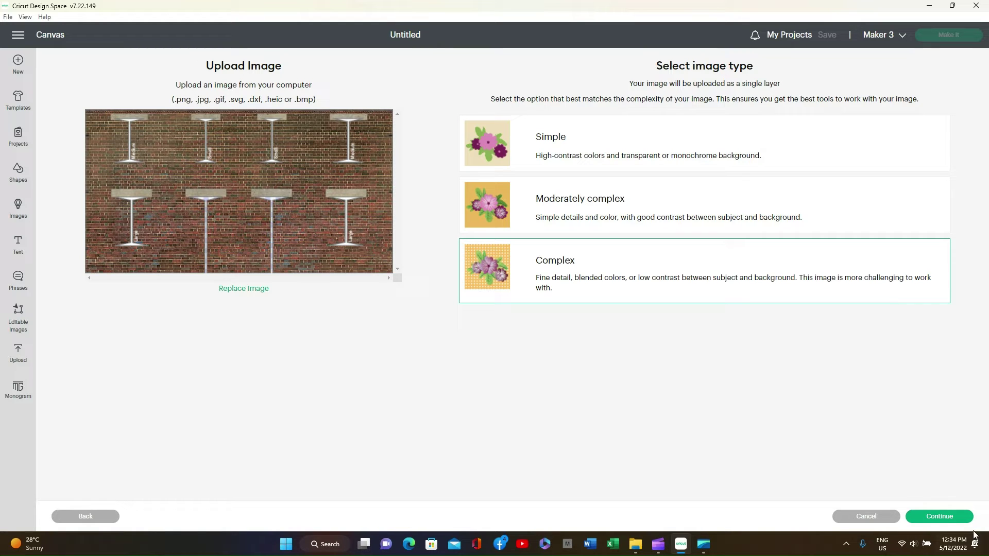
pyautogui.click(944, 518)
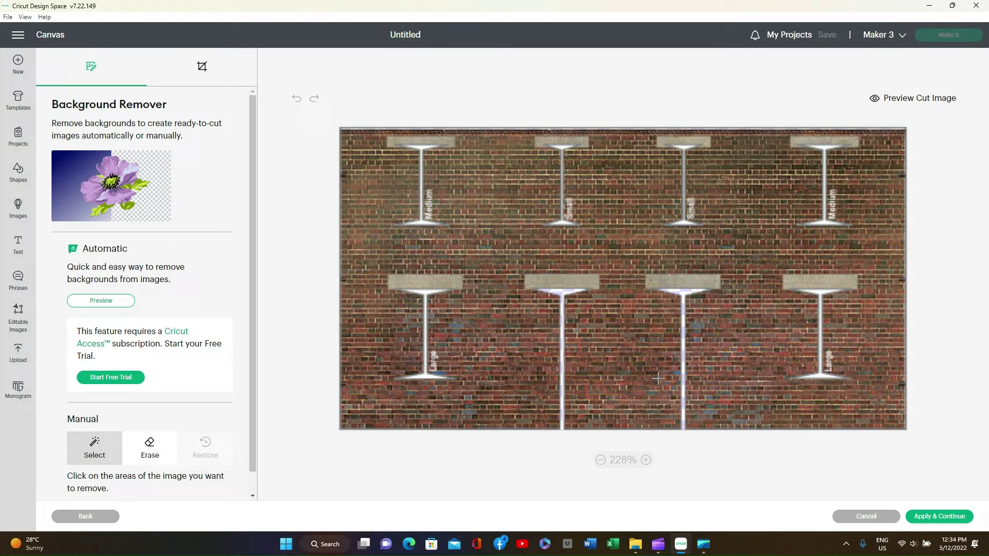
pyautogui.click(933, 517)
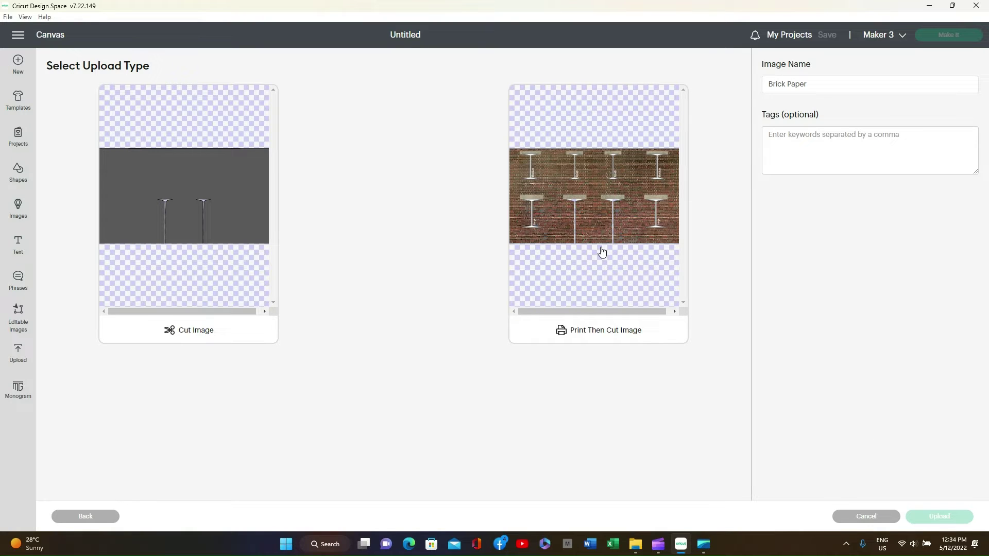
pyautogui.click(597, 274)
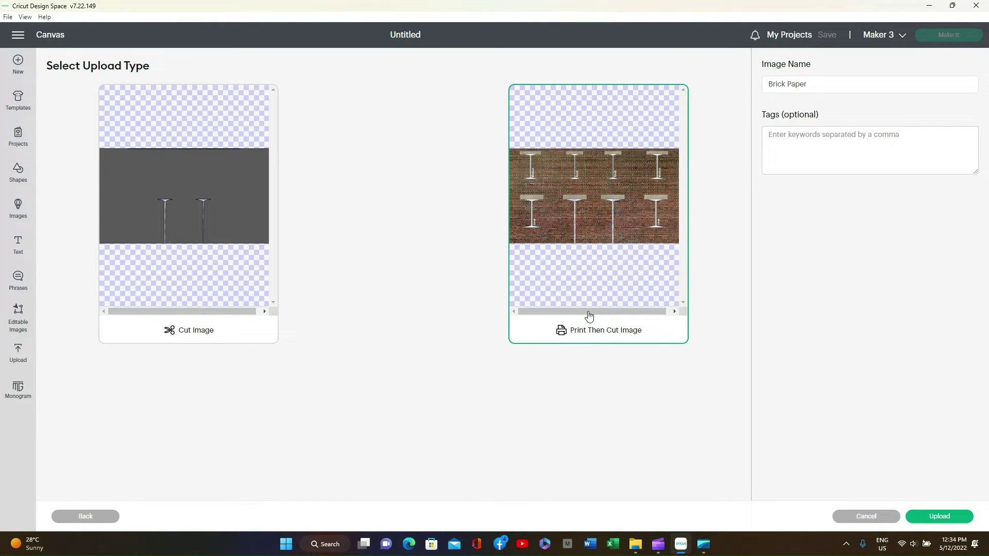
pyautogui.click(922, 517)
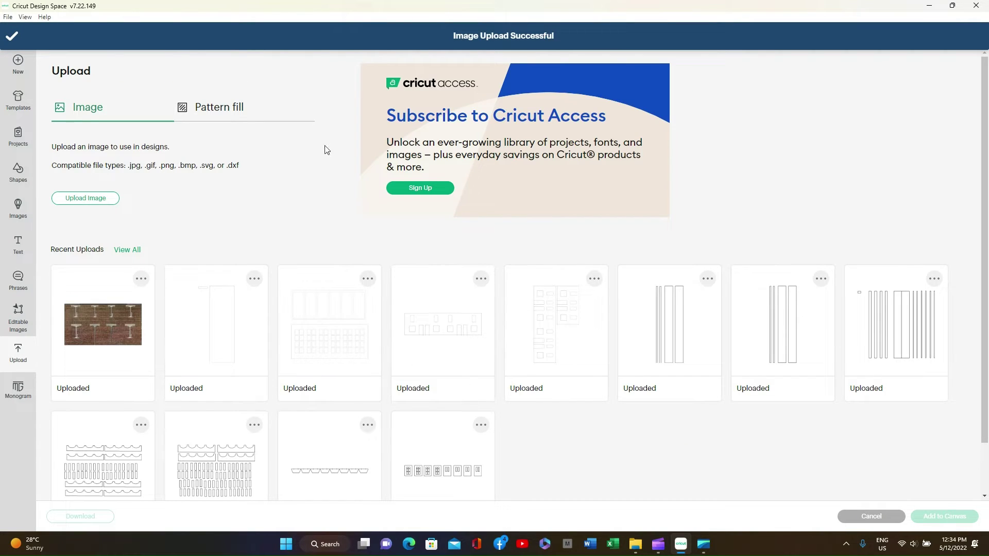
# Step: Add the Brick Paper thumbnail from Recent Uploads to the canvas
pyautogui.click(94, 296)
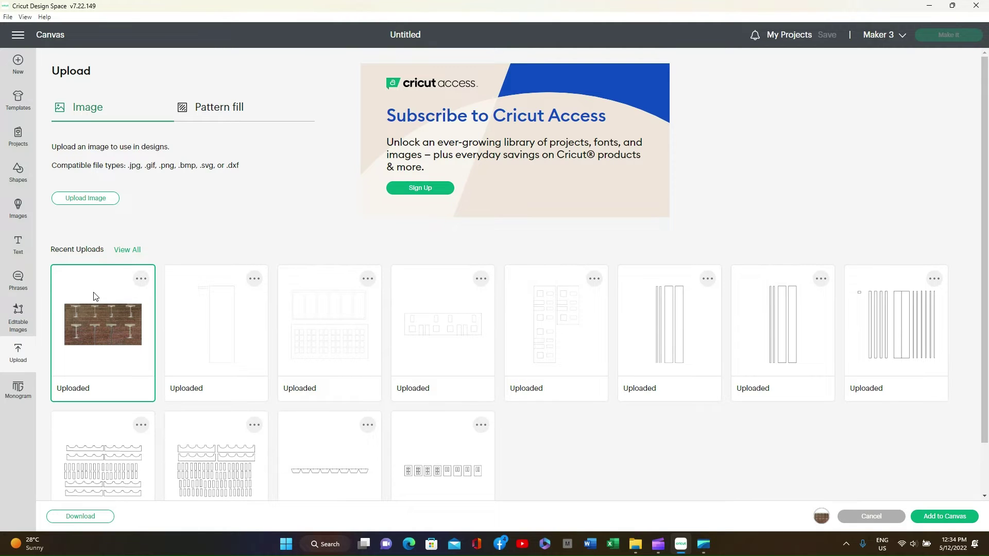
pyautogui.click(945, 517)
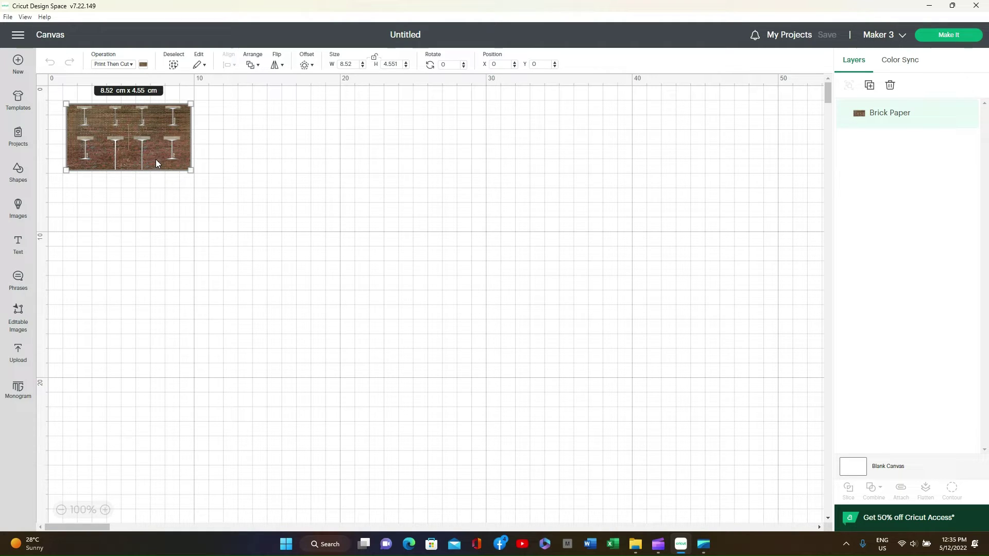
# Step: Upload the Cutting SVG as a cut image, accepting the unsupported-text warning
pyautogui.click(20, 352)
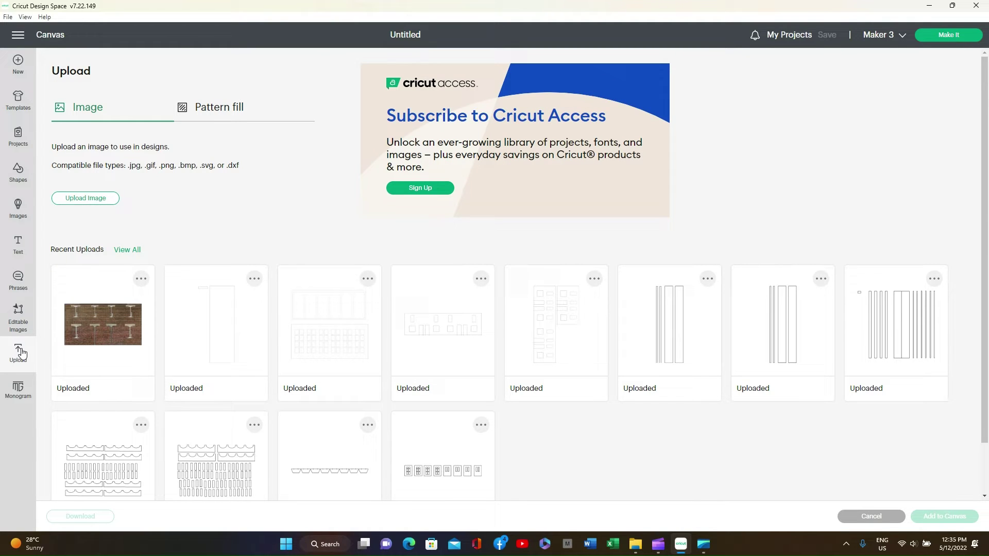
pyautogui.click(86, 198)
pyautogui.click(510, 276)
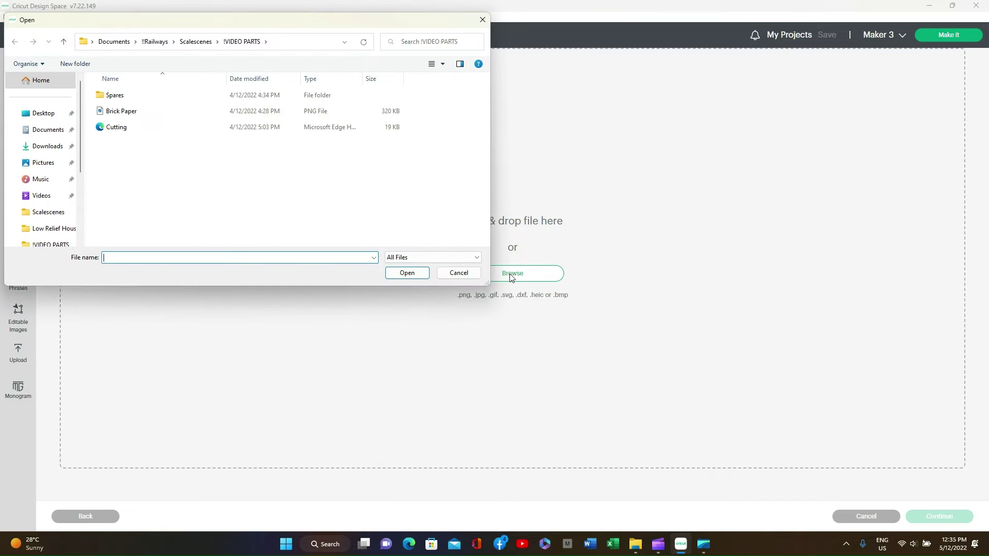
pyautogui.click(123, 128)
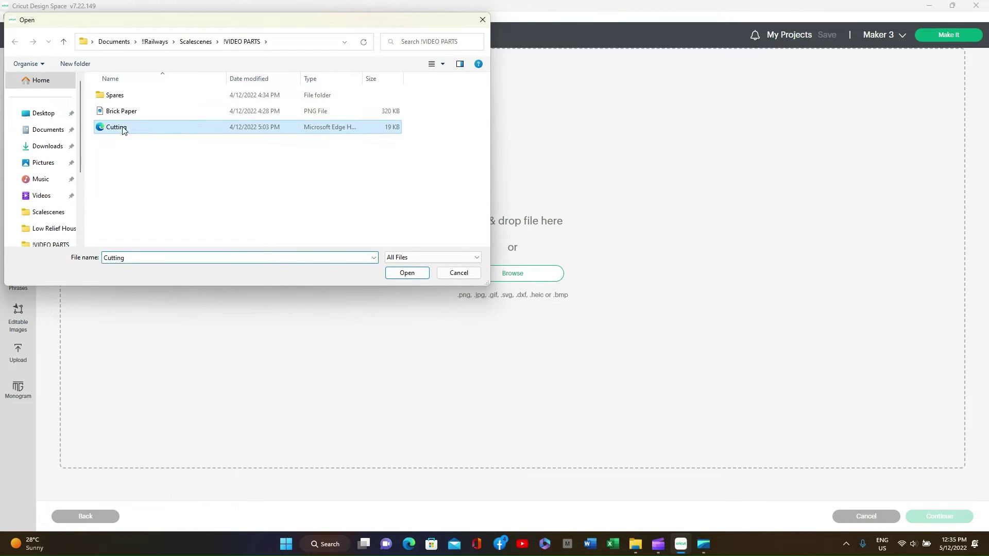
pyautogui.click(411, 275)
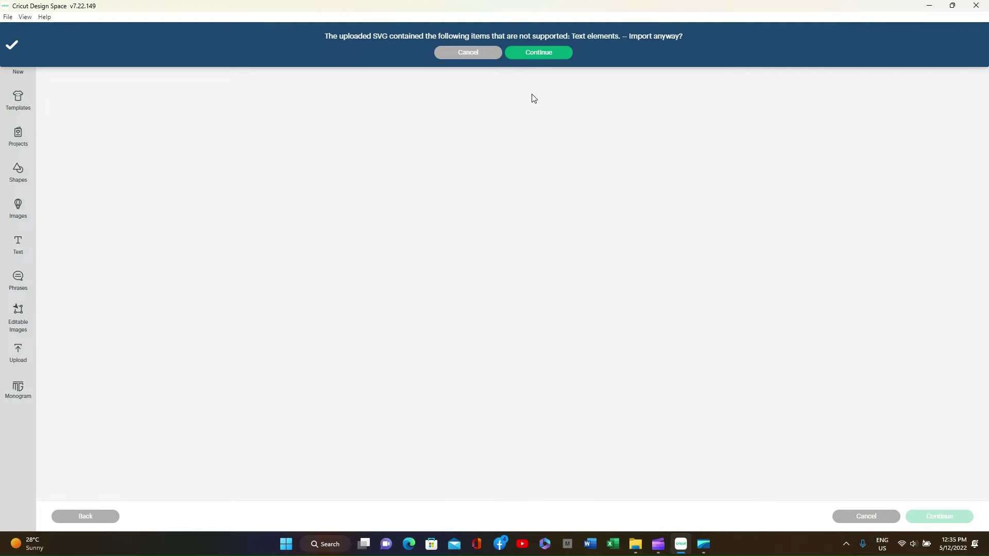
pyautogui.click(537, 53)
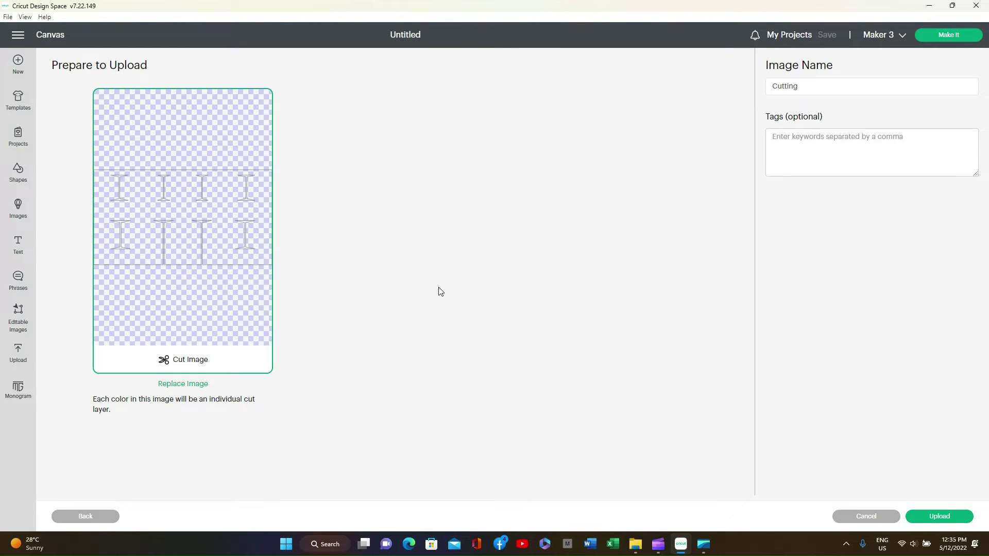
pyautogui.click(923, 515)
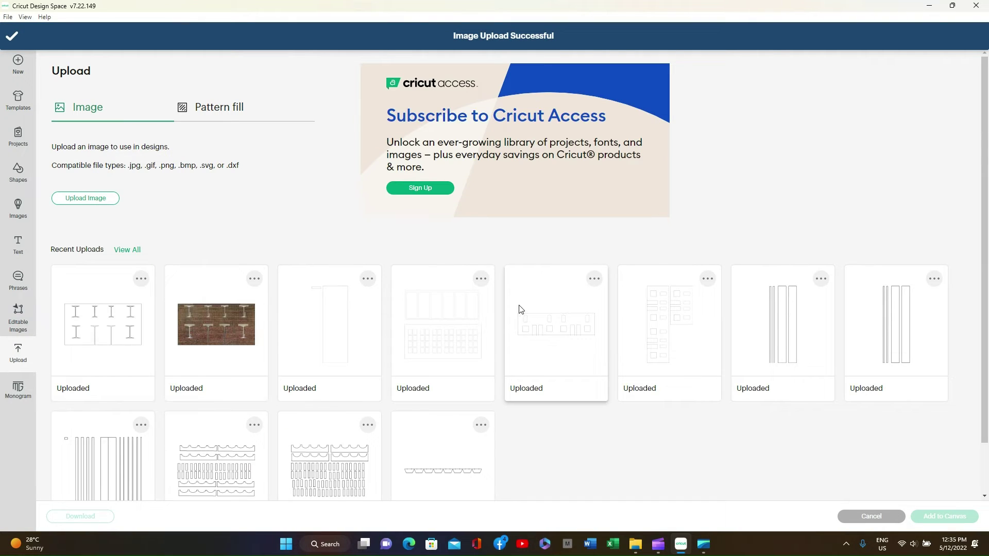
# Step: Place the Cutting design on the canvas and drag it right of the Brick Paper image
pyautogui.click(99, 303)
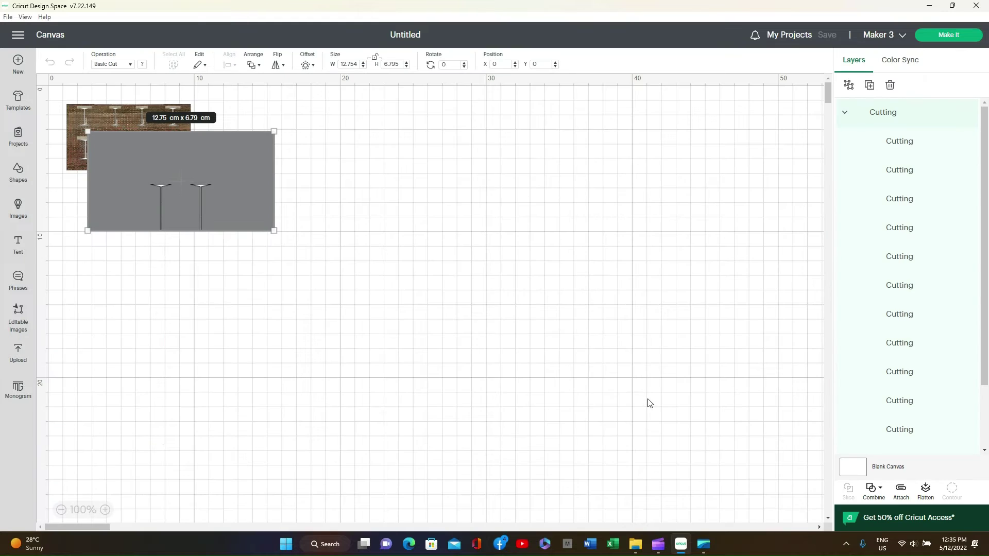
pyautogui.moveTo(208, 148); pyautogui.dragTo(377, 120)
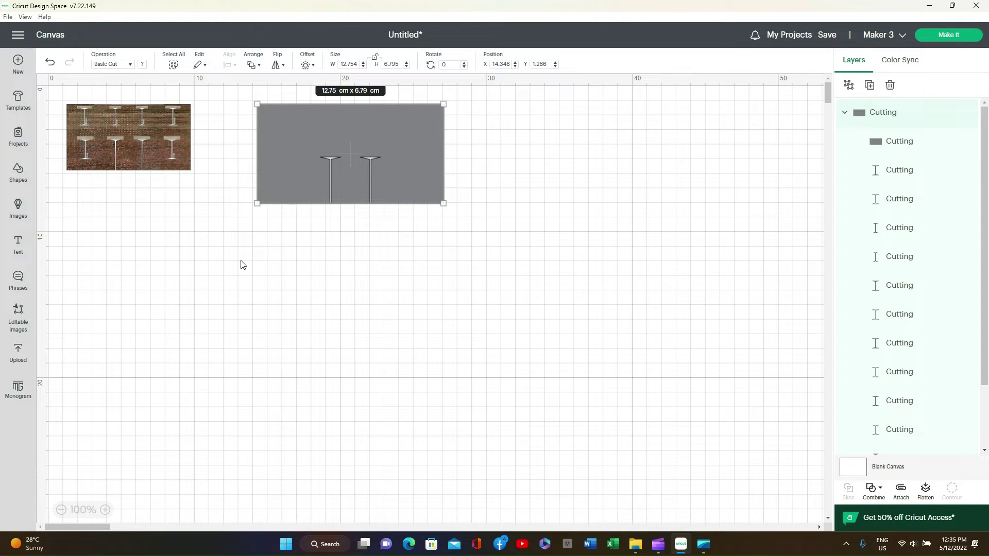
pyautogui.click(141, 129)
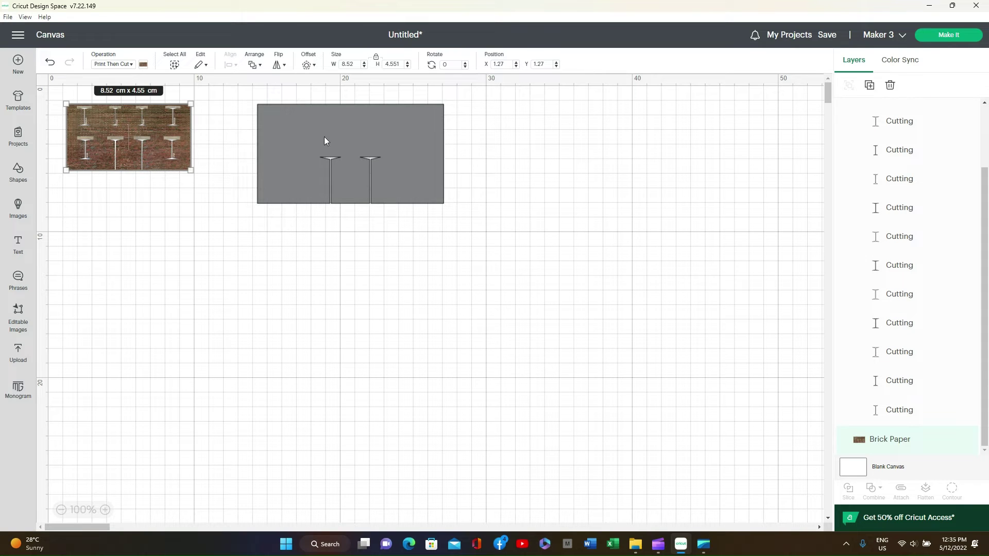
# Step: Set the Brick Paper image width to 12.75 cm to match the Cutting design
pyautogui.click(284, 135)
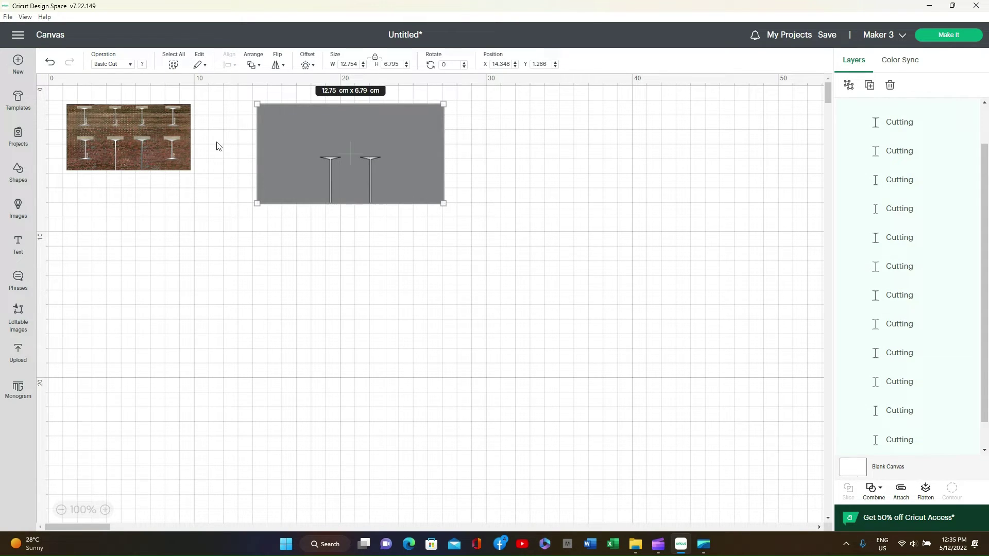
pyautogui.click(113, 122)
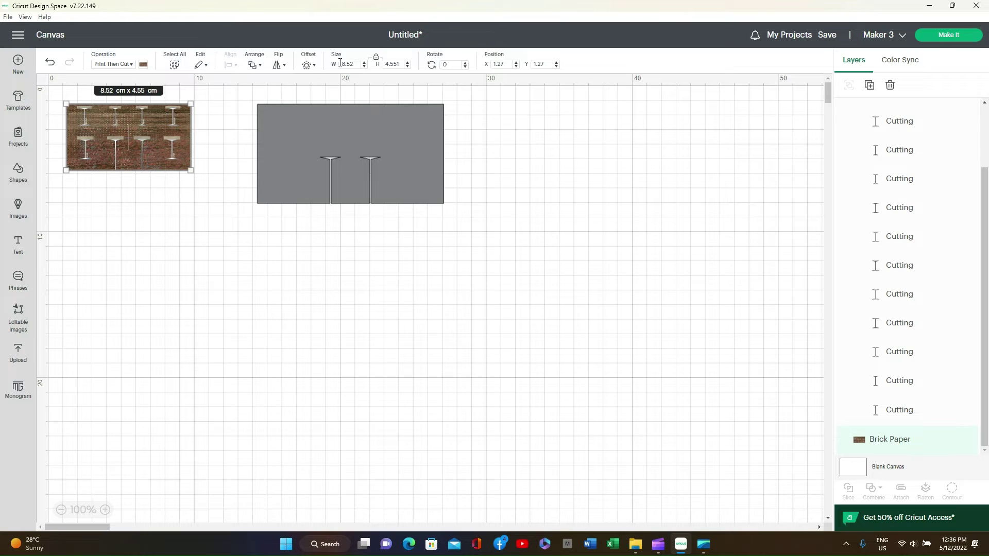
pyautogui.moveTo(344, 62); pyautogui.dragTo(354, 62)
pyautogui.write('12.75')
pyautogui.press('Return')
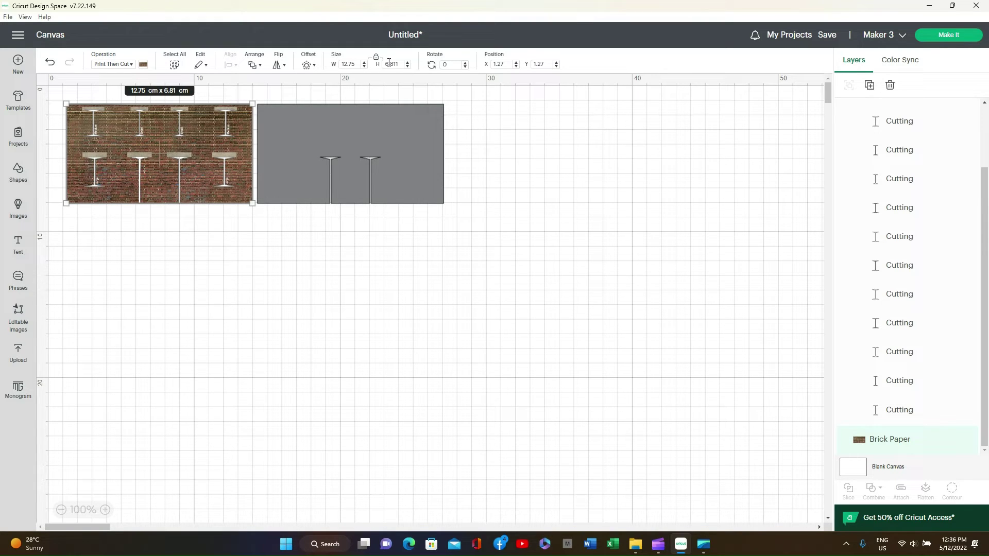
pyautogui.click(335, 135)
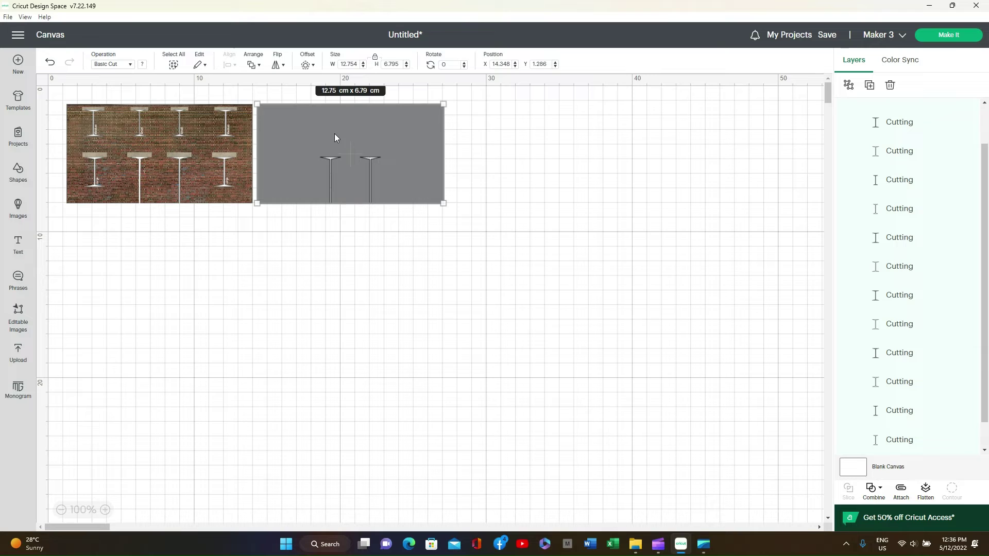
pyautogui.click(208, 135)
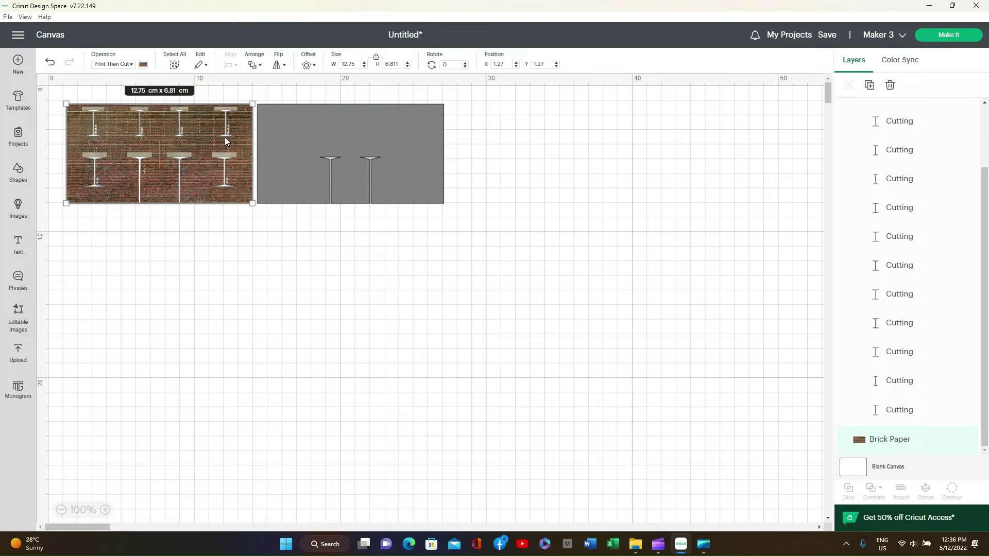
# Step: Drag the grey Cutting design directly over the Brick Paper image so they align
pyautogui.click(372, 126)
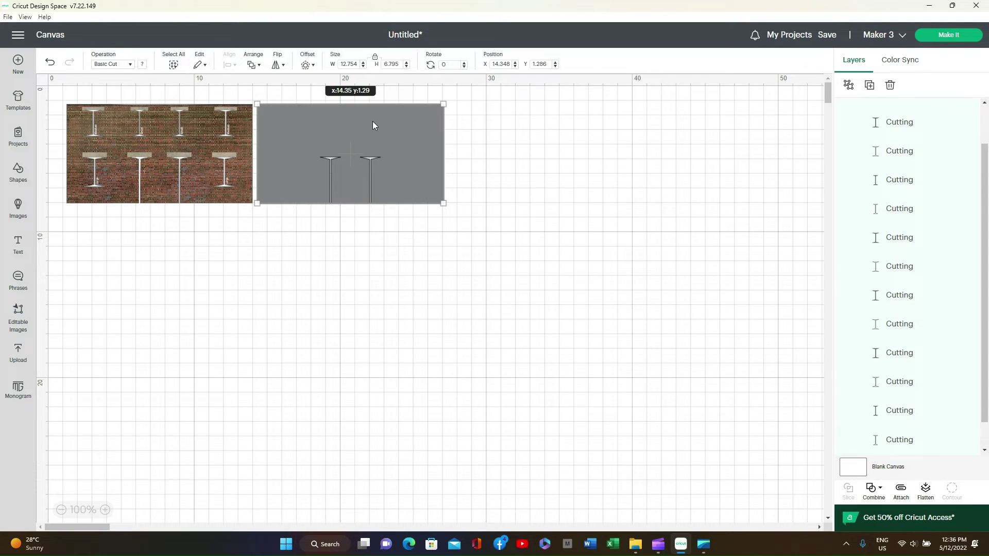
pyautogui.moveTo(372, 125); pyautogui.dragTo(183, 121)
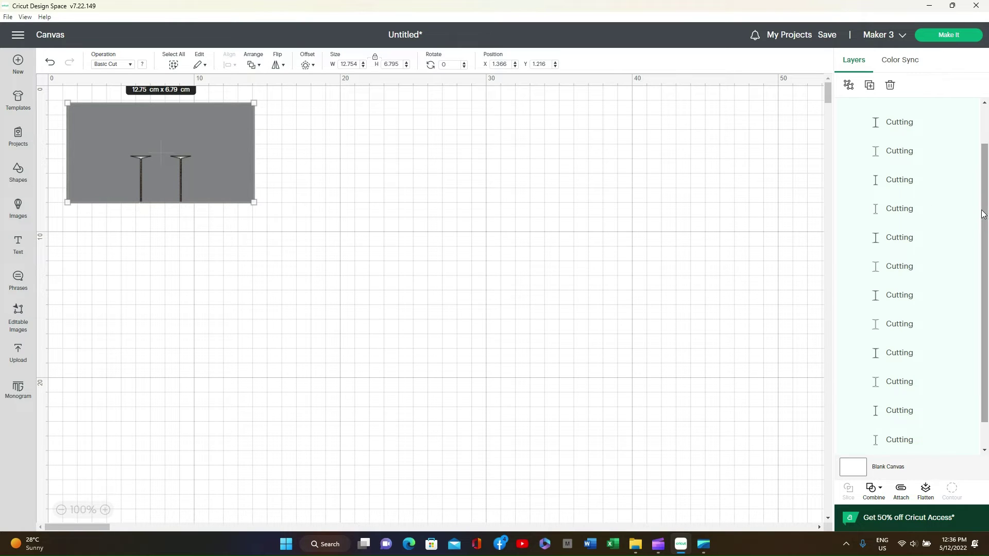
pyautogui.moveTo(985, 215); pyautogui.dragTo(984, 154)
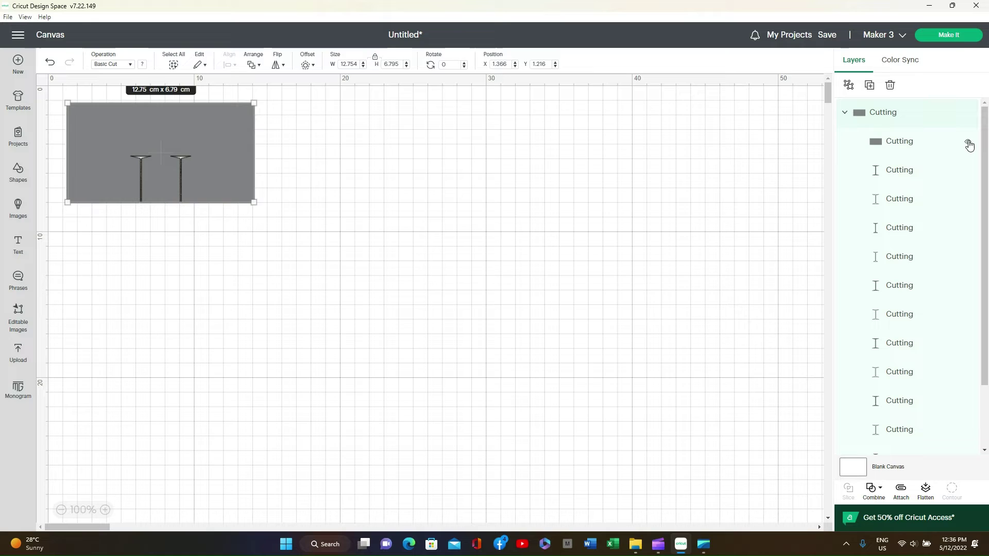
# Step: Hide the Cutting group's grey base layer, leaving the I-shaped cut pieces over the bricks
pyautogui.click(967, 144)
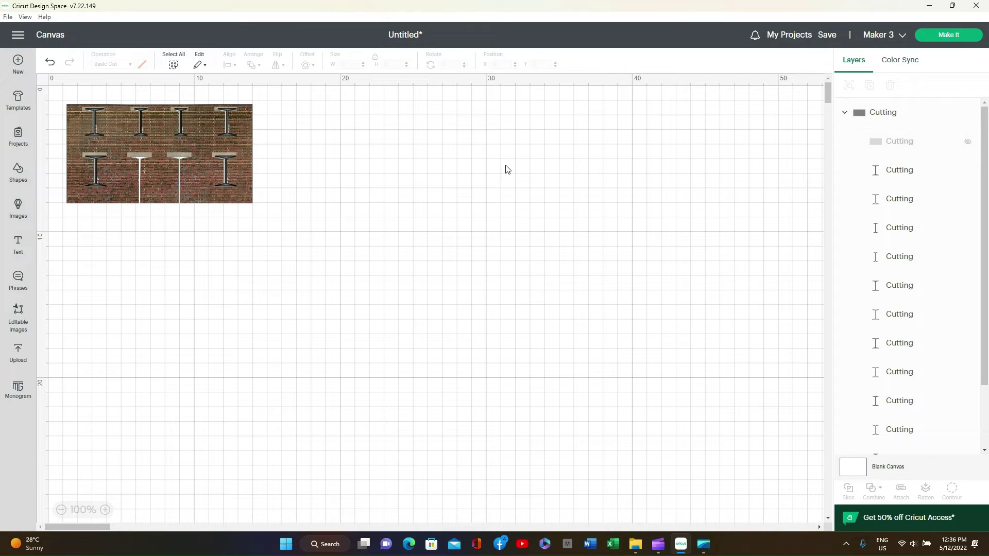
pyautogui.click(248, 149)
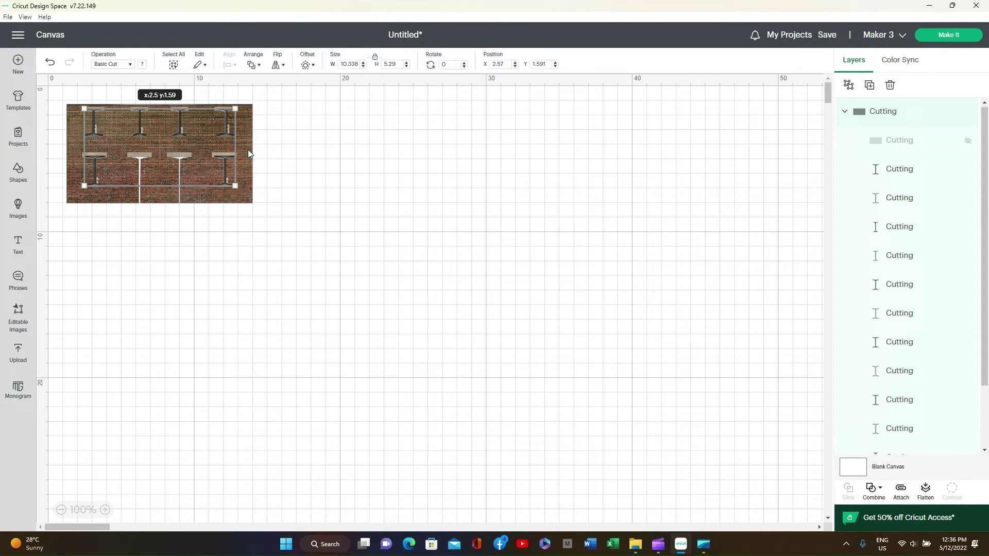
pyautogui.click(326, 177)
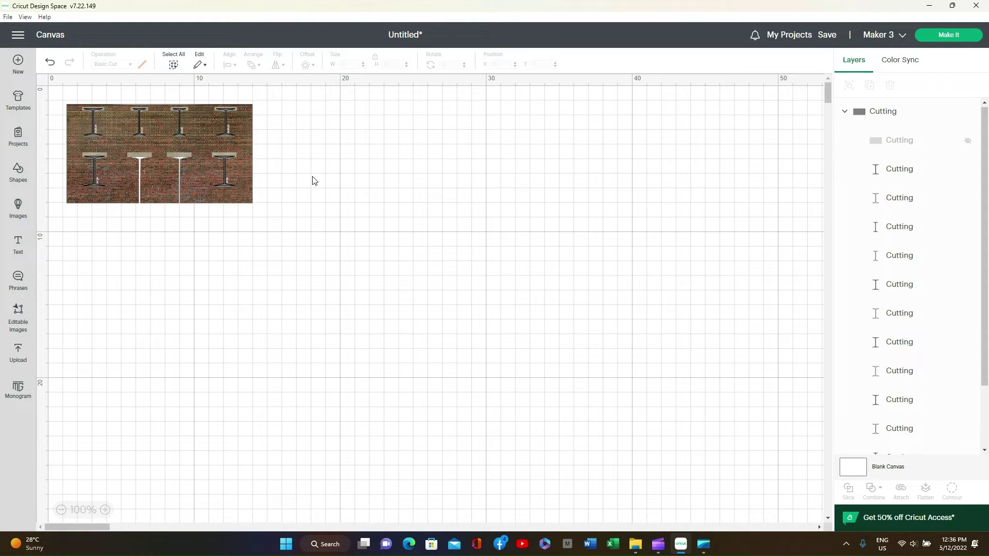
# Step: Select everything on the canvas and attach the cut pieces to the brick image
pyautogui.click(174, 65)
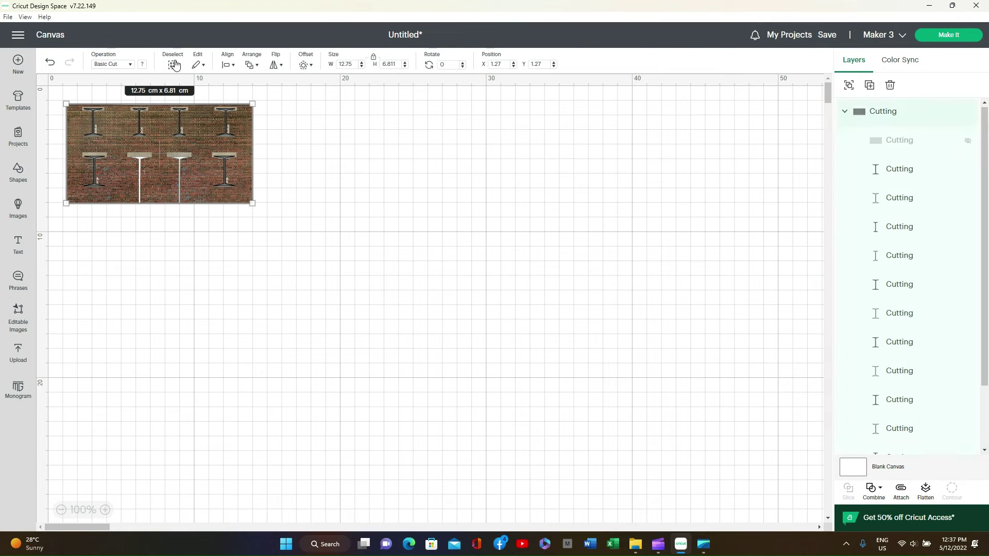
pyautogui.click(905, 493)
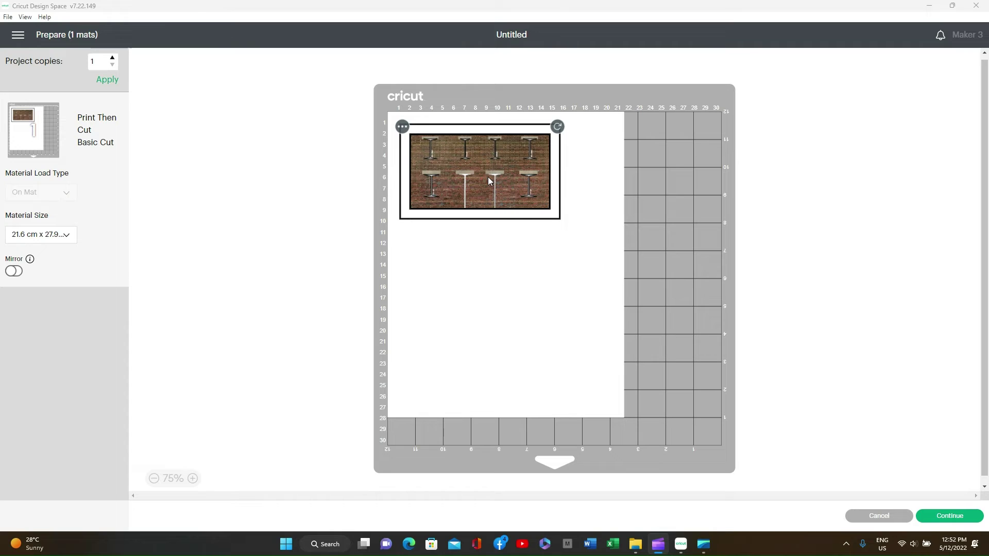
# Step: Continue past the mat preview and send the brick sheet to the printer
pyautogui.click(950, 515)
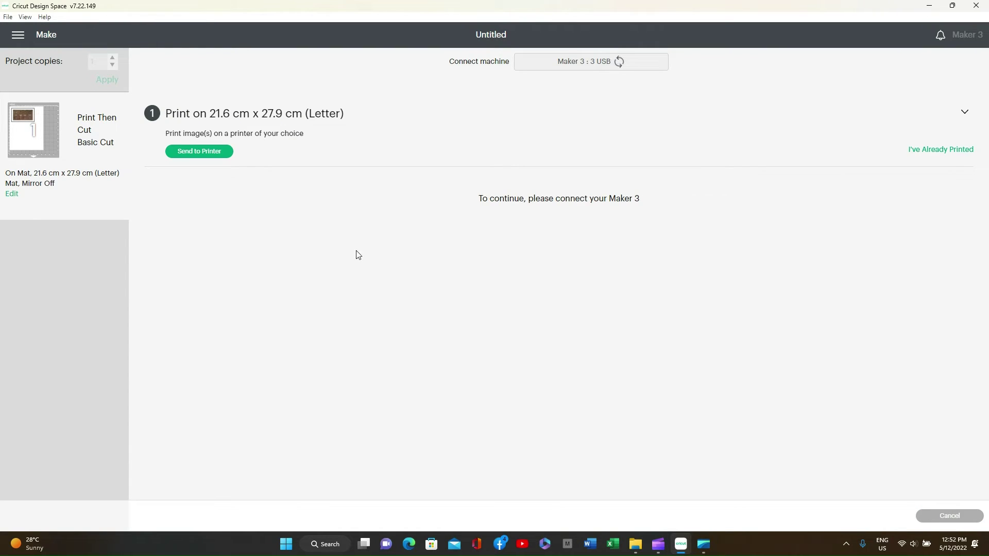
pyautogui.click(206, 152)
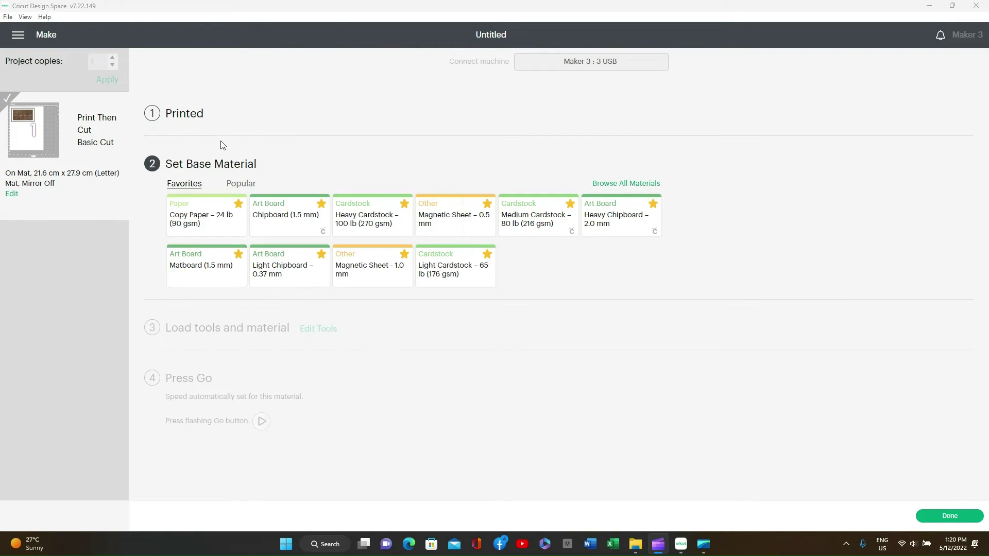
pyautogui.moveTo(49, 125)
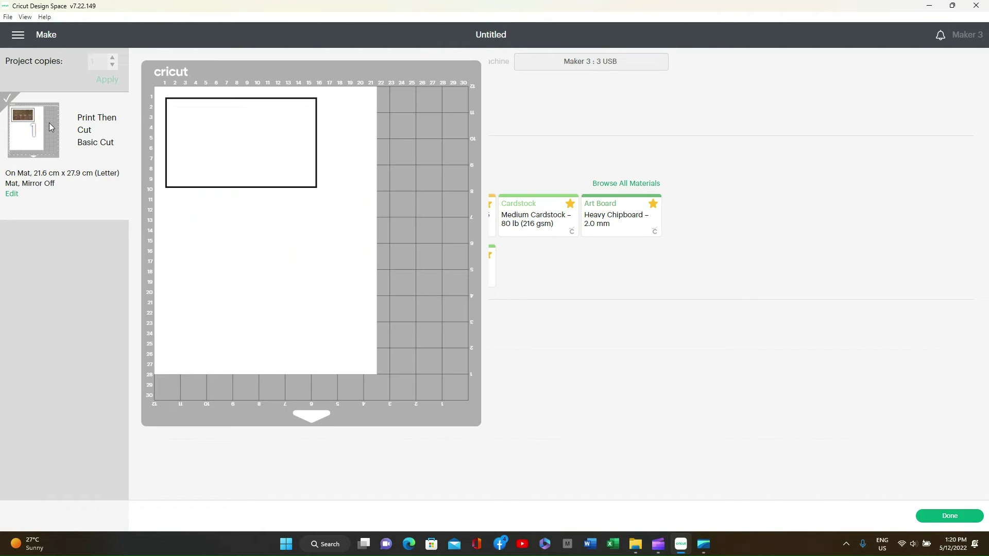